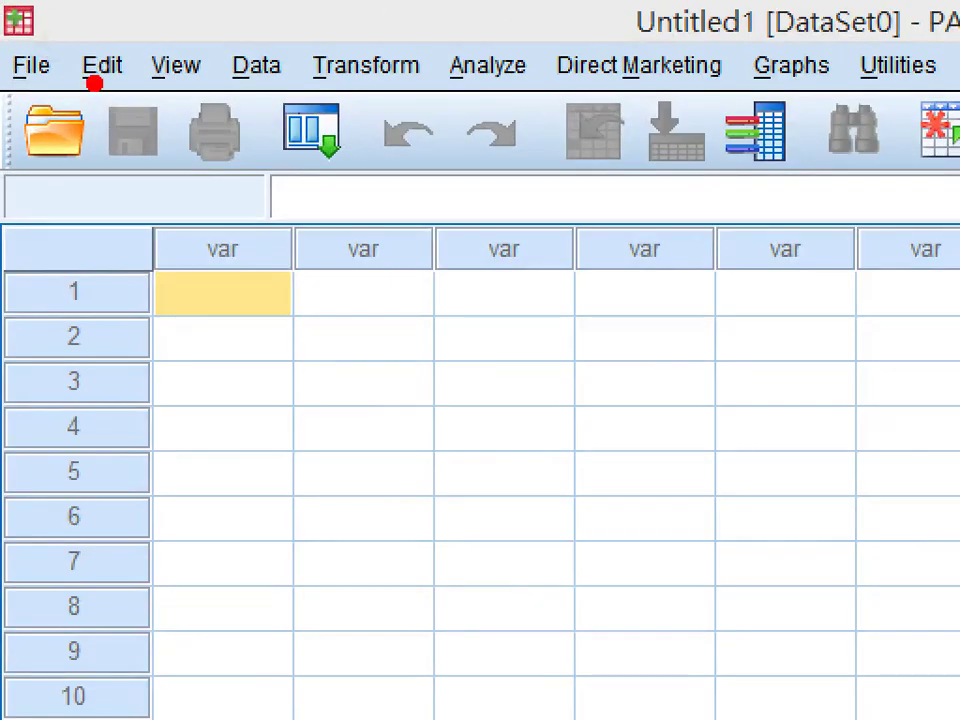
Step: Open the program options and examine the output and user interface language settings on the General page, leaving without changes
mouse_move(94, 84)
left_mouse_down()
mouse_move(133, 111)
mouse_move(57, 82)
mouse_move(75, 15)
mouse_move(153, 45)
mouse_move(108, 104)
left_mouse_up()
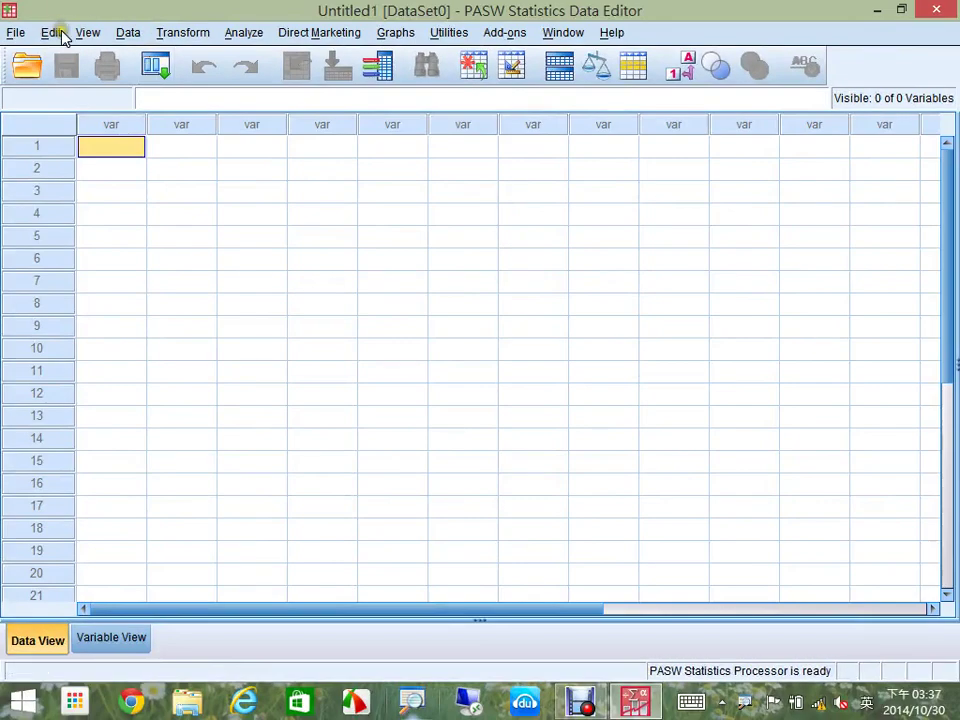
left_click(104, 62)
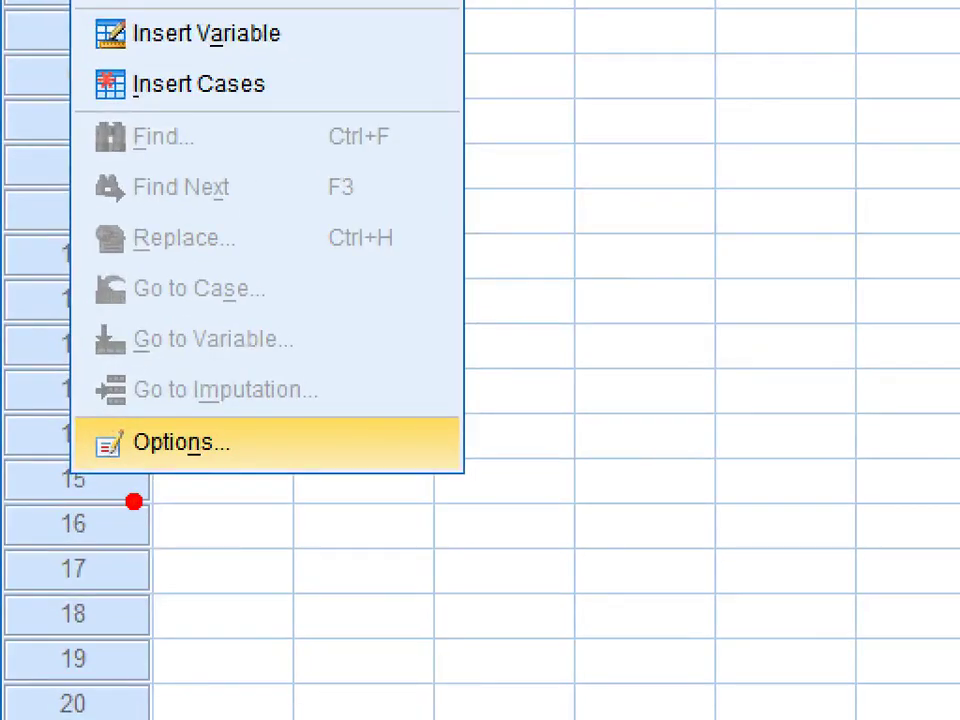
mouse_move(258, 482)
left_mouse_down()
mouse_move(244, 492)
mouse_move(192, 344)
mouse_move(232, 477)
left_mouse_up()
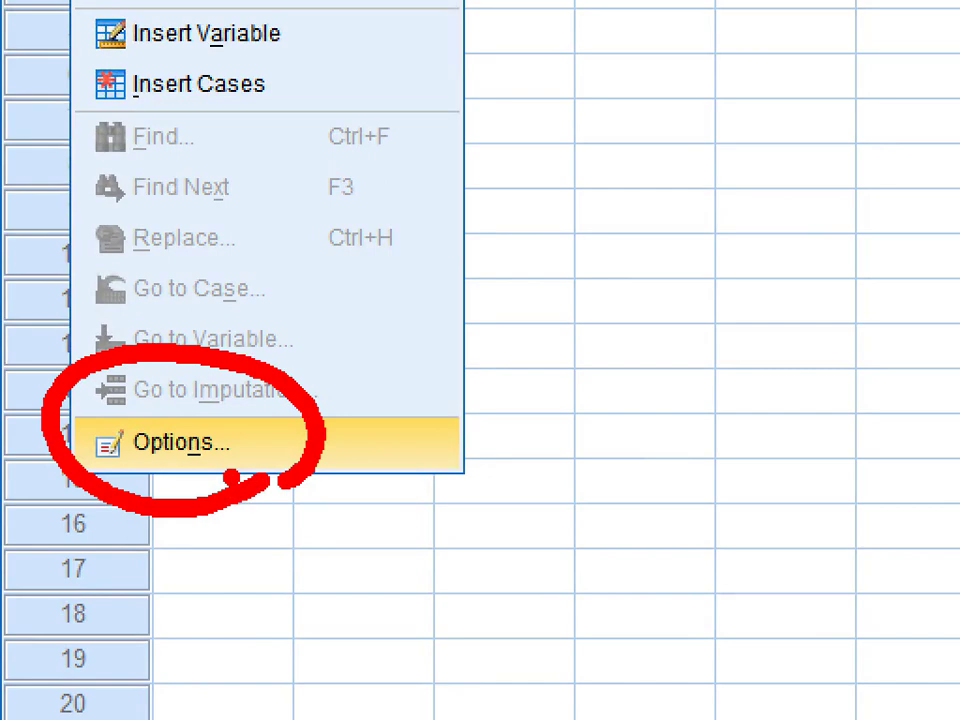
key("Escape")
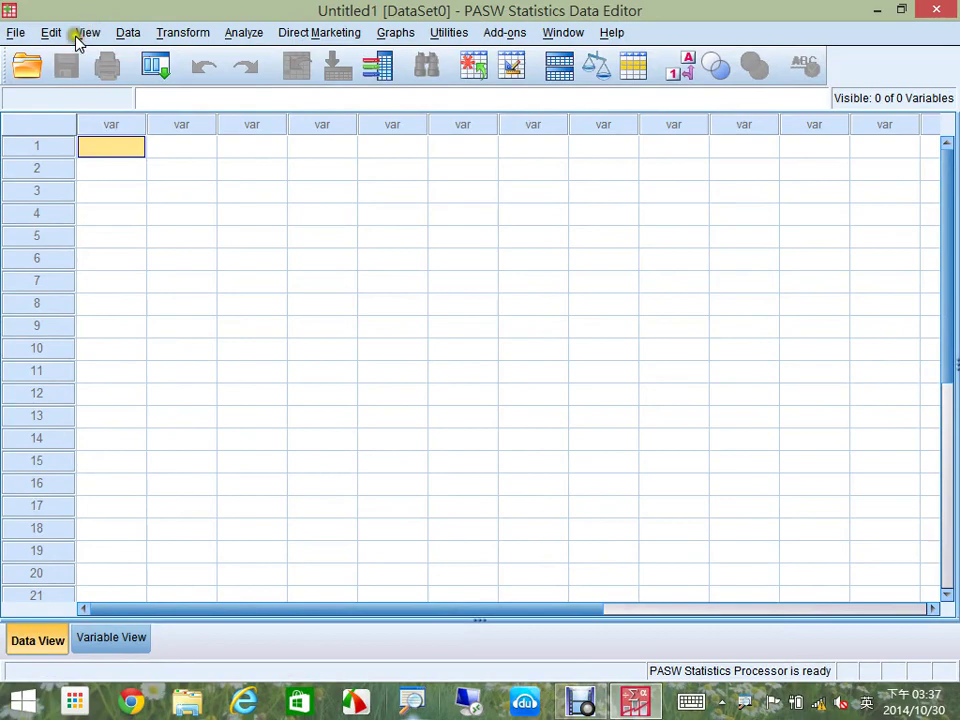
left_click(49, 33)
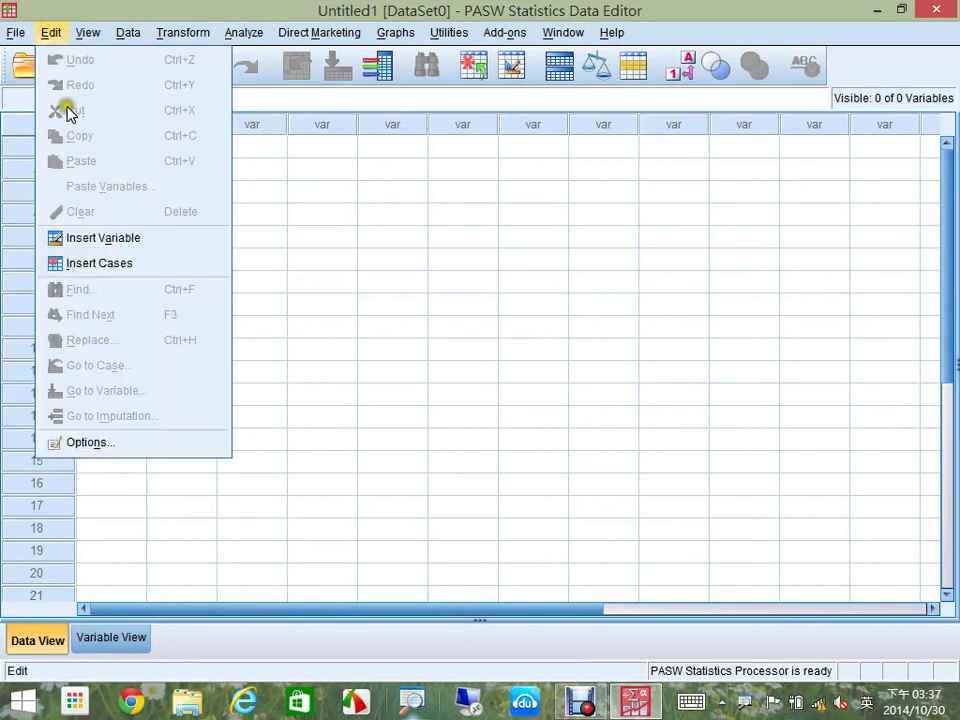
left_click(88, 448)
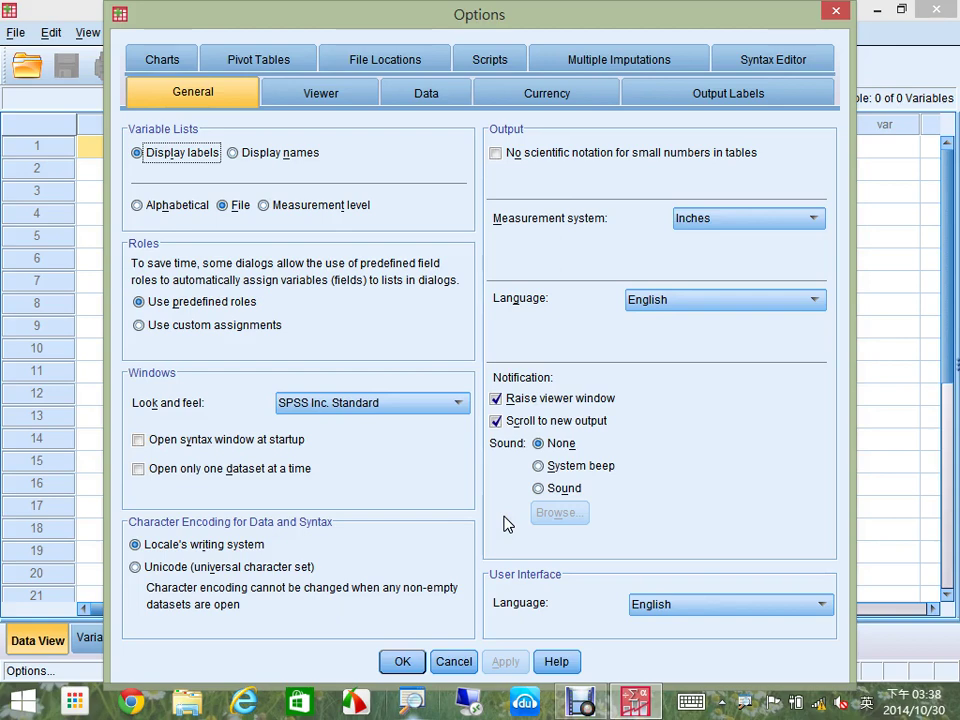
mouse_move(576, 318)
left_mouse_down()
mouse_move(538, 344)
mouse_move(449, 310)
mouse_move(504, 252)
mouse_move(597, 281)
mouse_move(580, 328)
left_mouse_up()
mouse_move(575, 604)
left_mouse_down()
mouse_move(548, 630)
mouse_move(506, 570)
mouse_move(525, 615)
left_mouse_up()
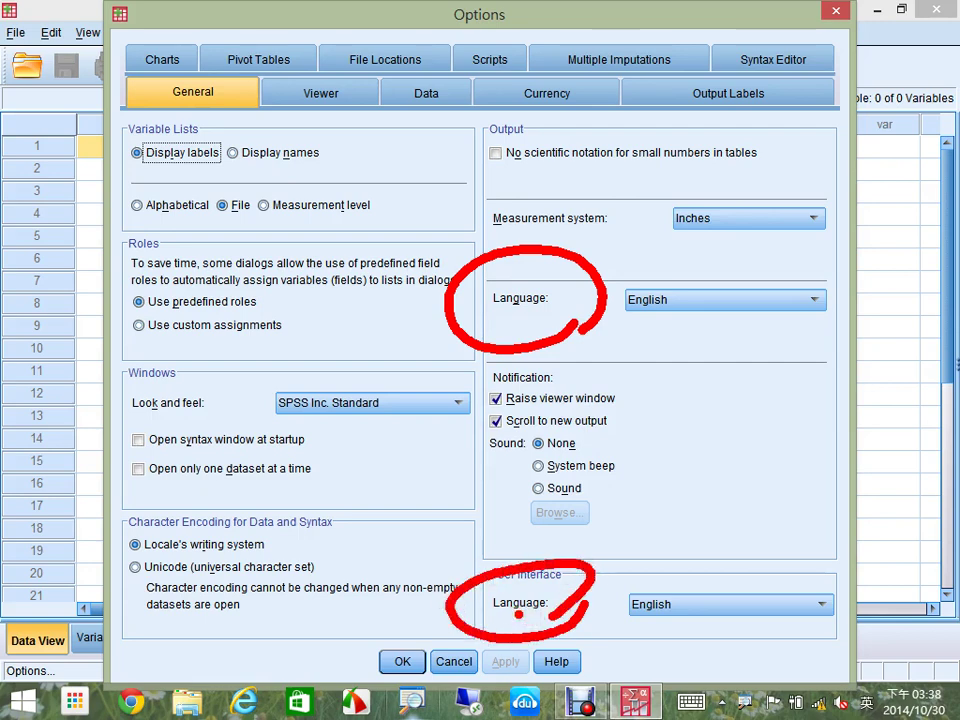
key("Escape")
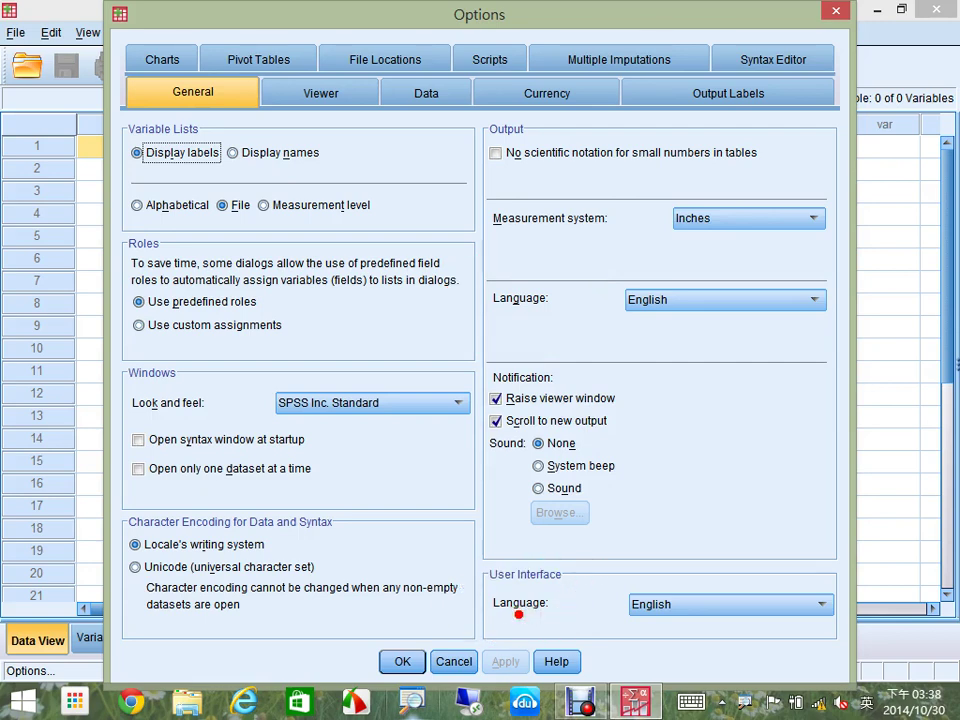
key("Escape")
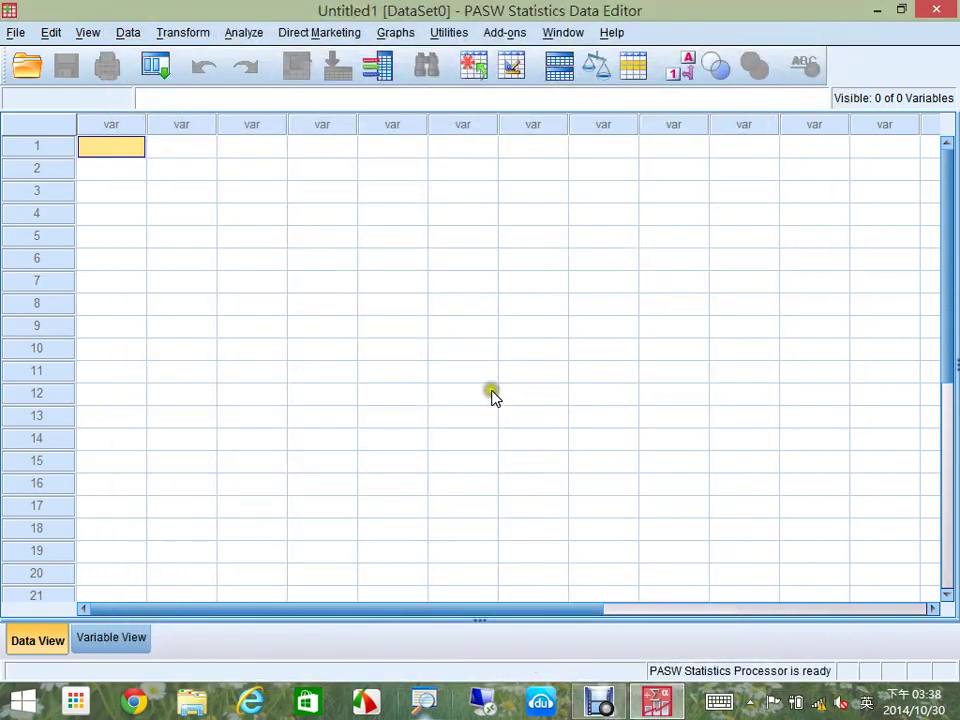
Step: Reopen the program options and look through the available output languages, including Simplified Chinese and Traditional Chinese
left_click(51, 33)
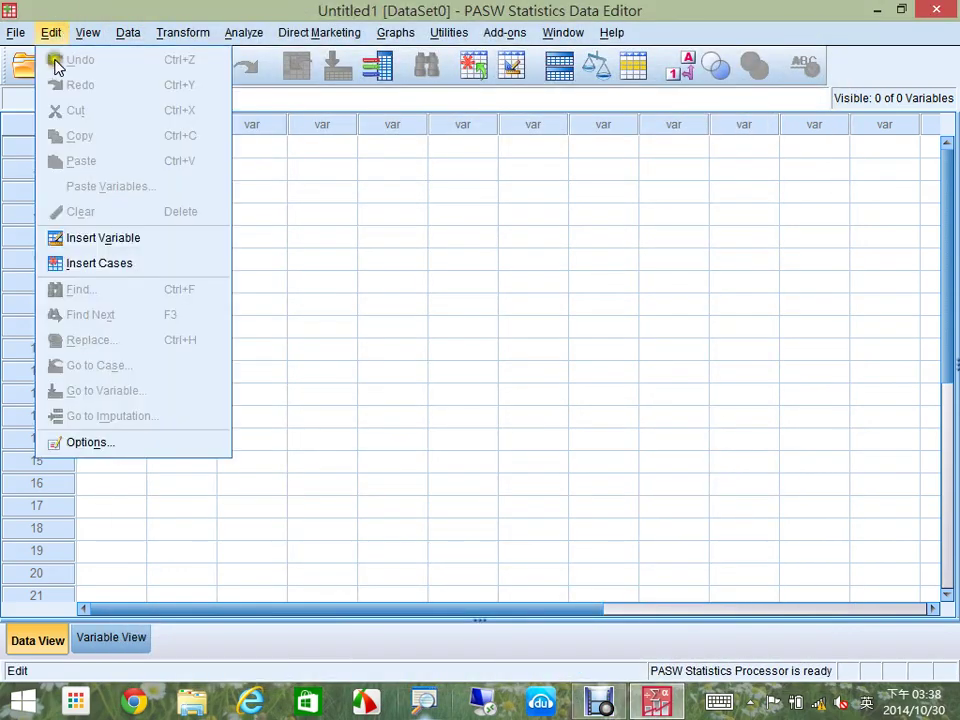
left_click(112, 443)
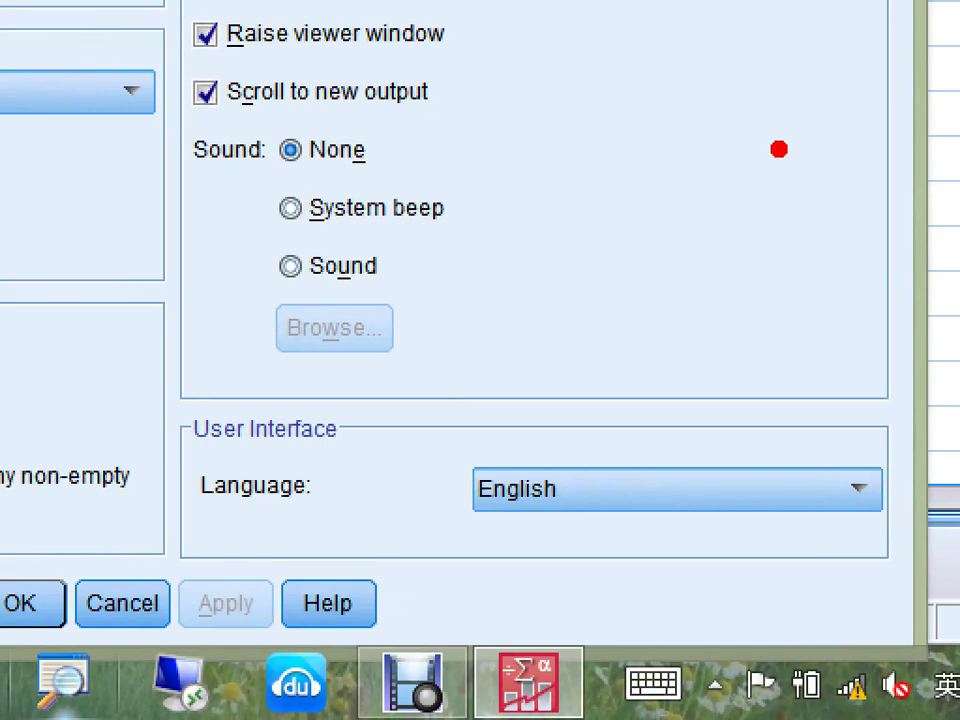
mouse_move(400, 410)
left_mouse_down()
mouse_move(215, 475)
mouse_move(125, 440)
mouse_move(233, 381)
mouse_move(355, 391)
mouse_move(388, 408)
left_mouse_up()
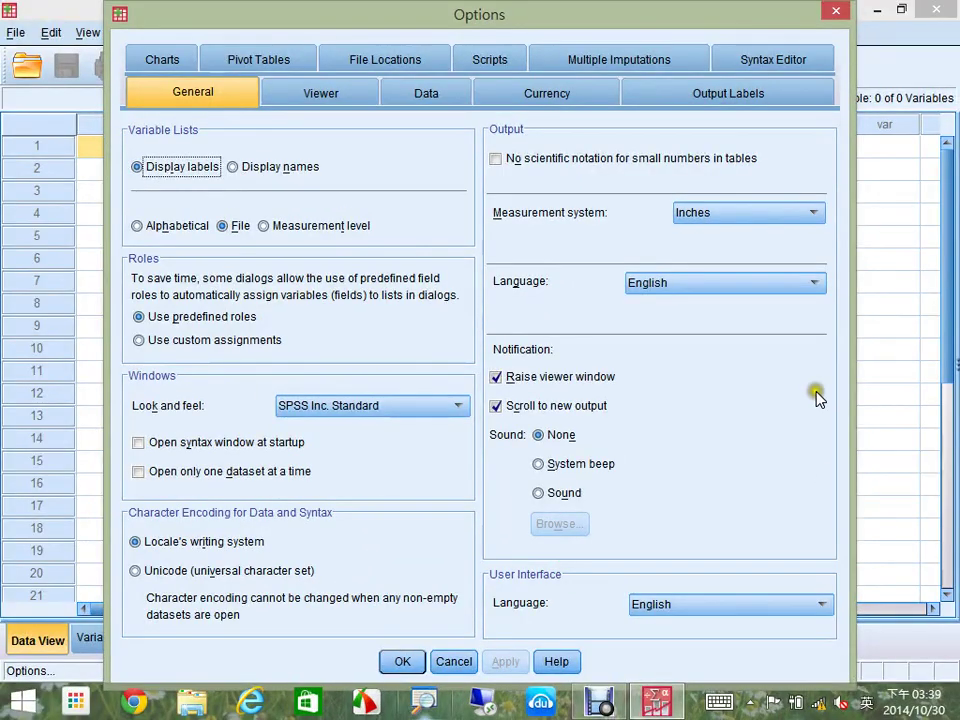
left_click(712, 284)
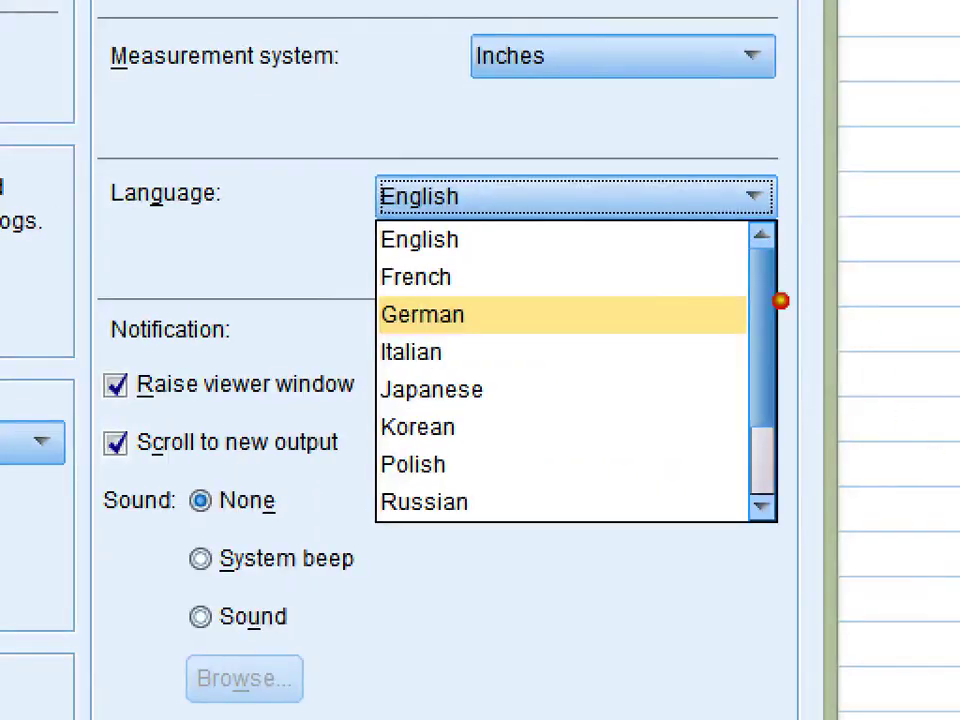
left_click(752, 196)
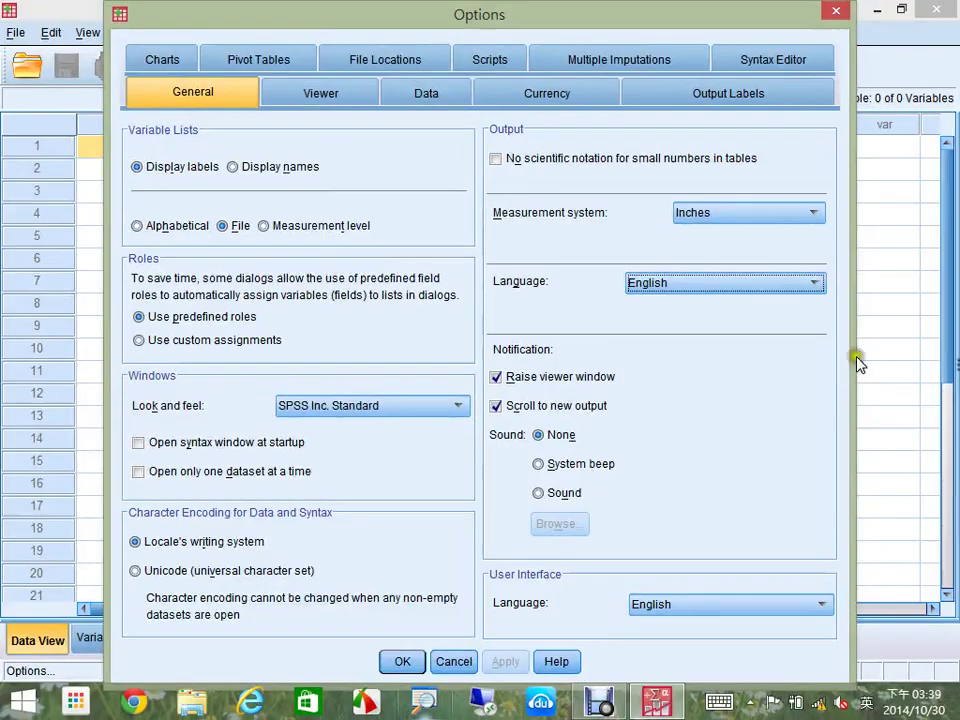
left_click(810, 281)
left_click_drag(822, 343, 818, 430)
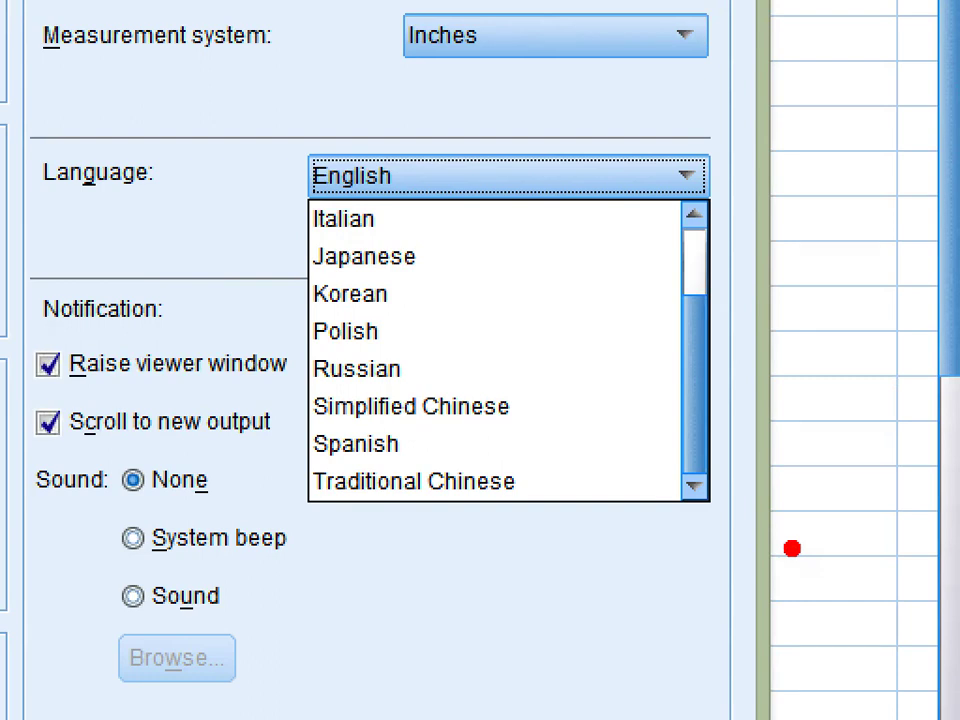
mouse_move(553, 412)
left_mouse_down()
mouse_move(497, 452)
mouse_move(321, 369)
mouse_move(523, 416)
mouse_move(437, 462)
left_mouse_up()
left_click(486, 501)
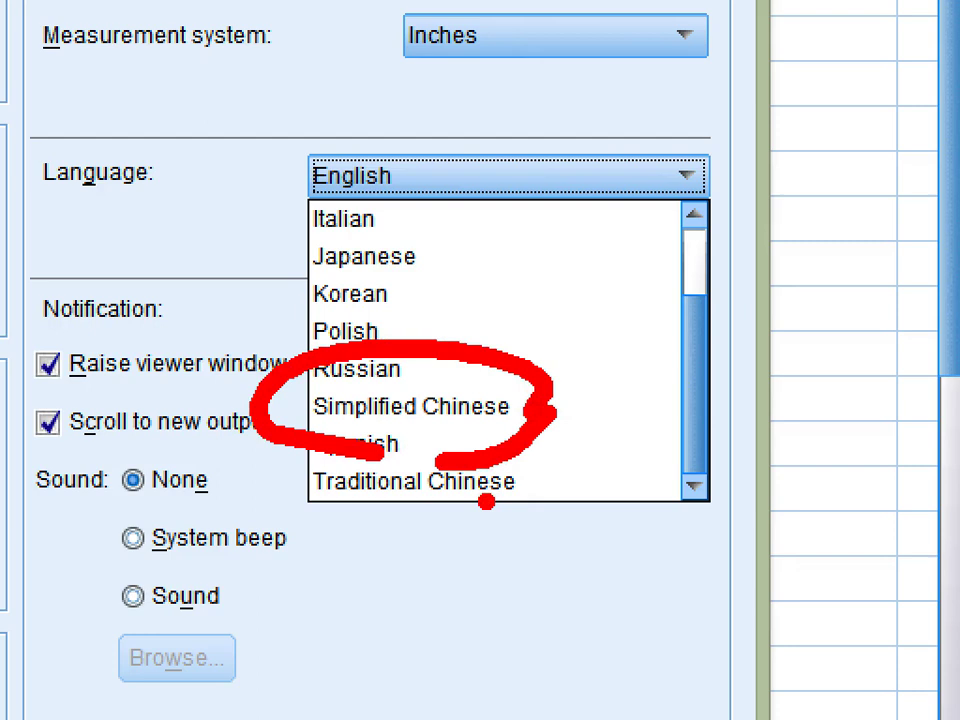
key("e")
mouse_move(536, 450)
left_mouse_down()
mouse_move(371, 430)
mouse_move(508, 553)
mouse_move(455, 435)
left_mouse_up()
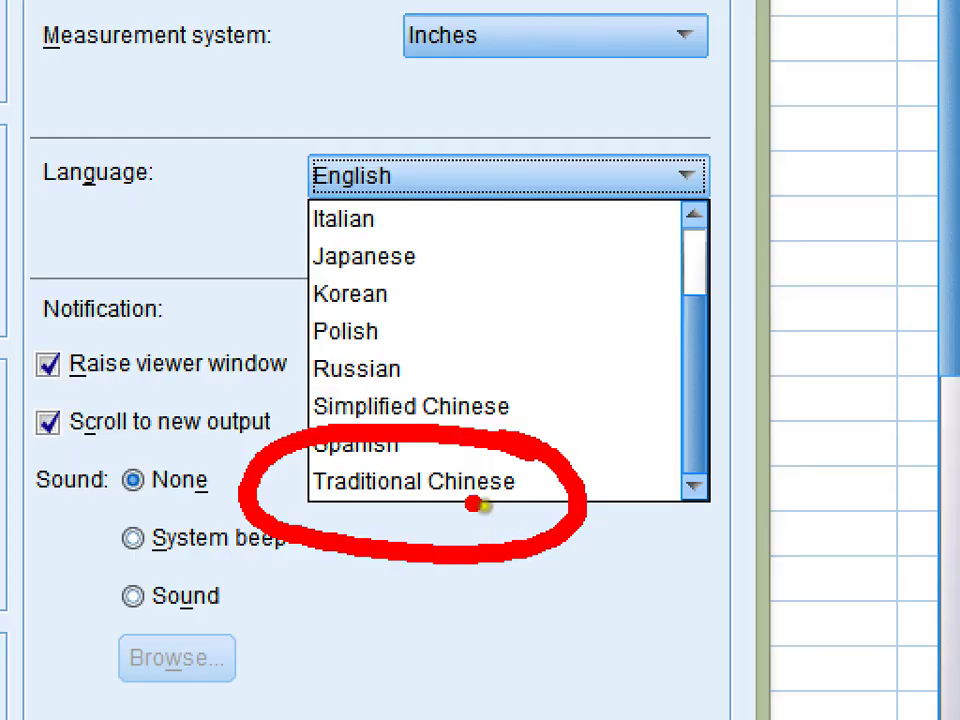
key("Escape")
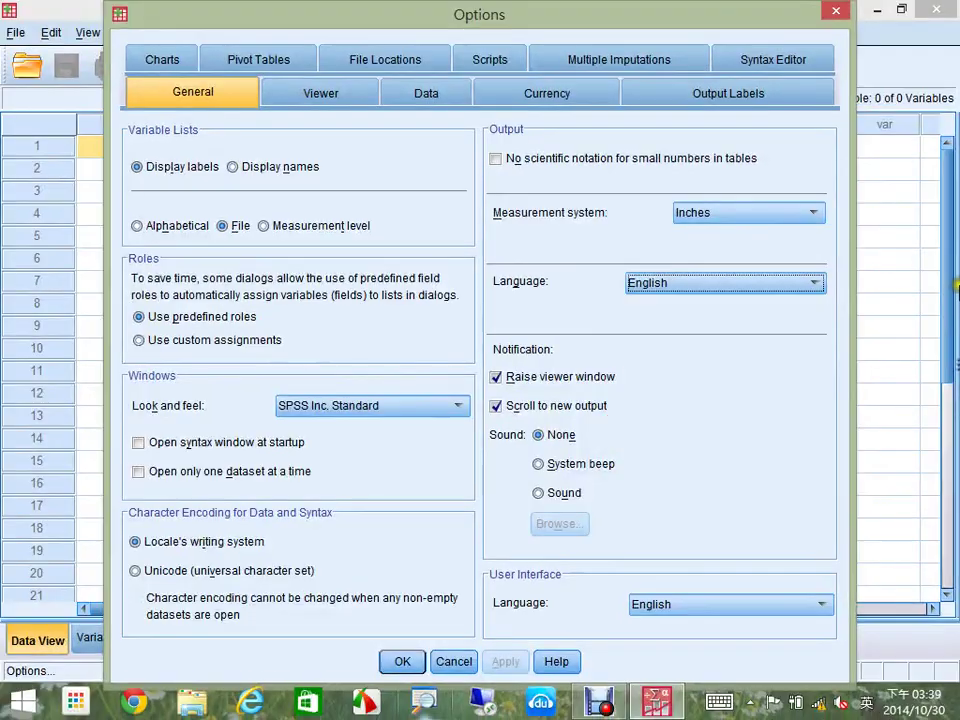
Step: Set the output language to Traditional Chinese in the general options
left_click(748, 290)
left_click_drag(824, 358, 833, 446)
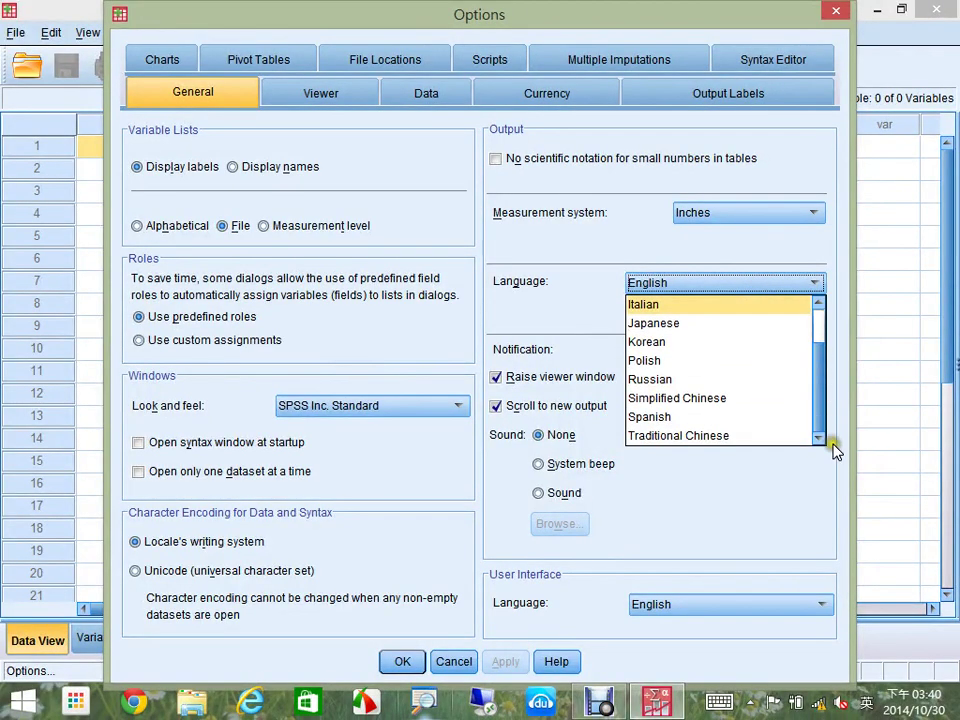
left_click(752, 446)
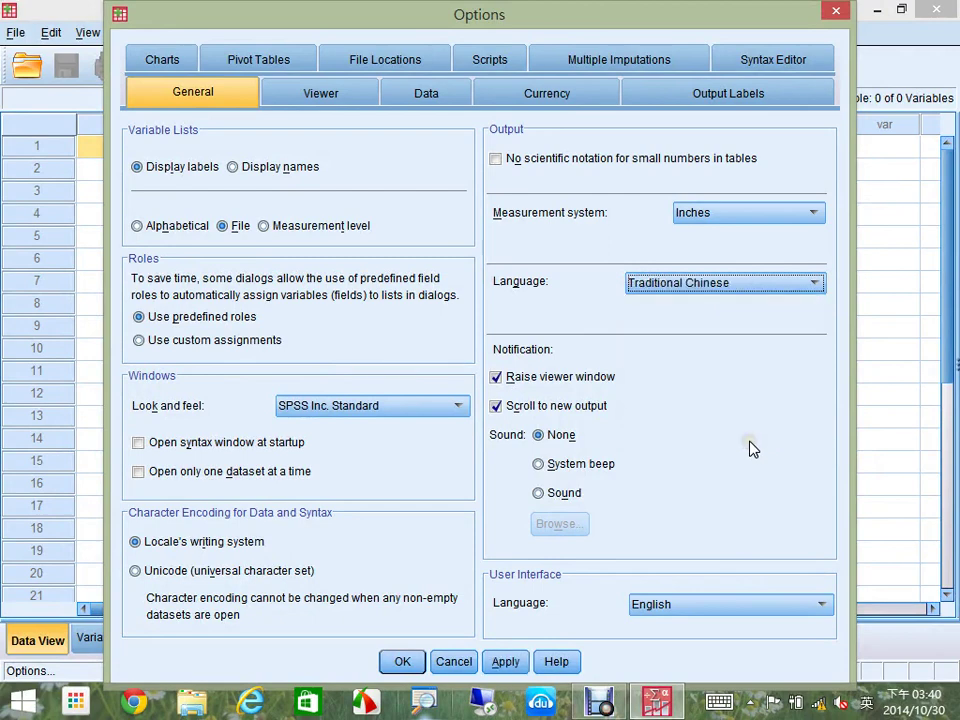
Step: Try Traditional Chinese as the user interface language and set it back to English
left_click(722, 606)
left_click_drag(824, 511, 827, 553)
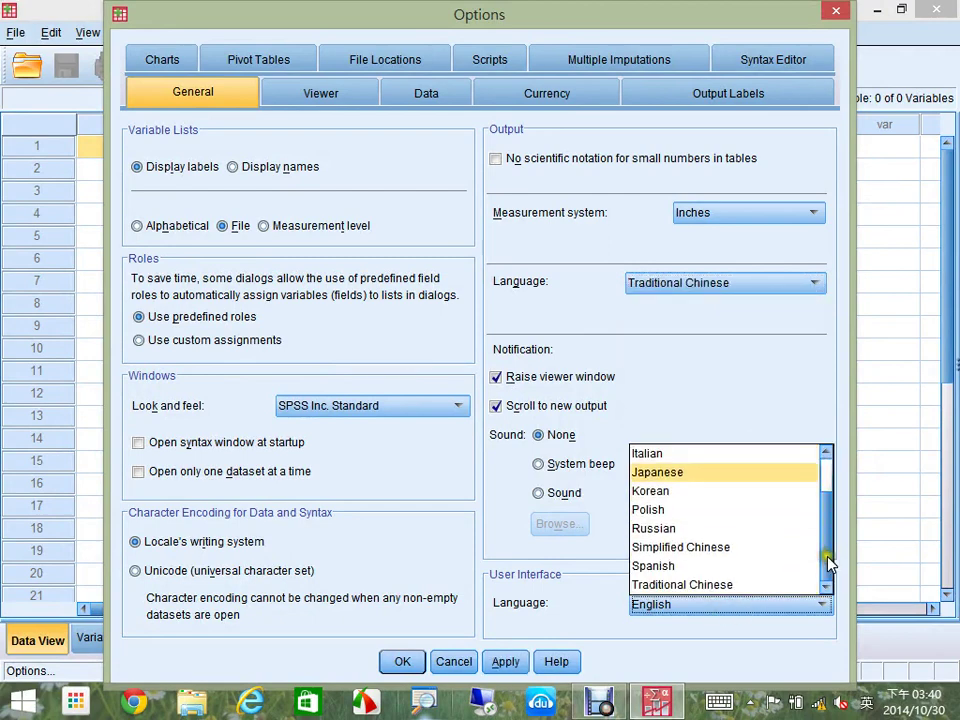
left_click(737, 585)
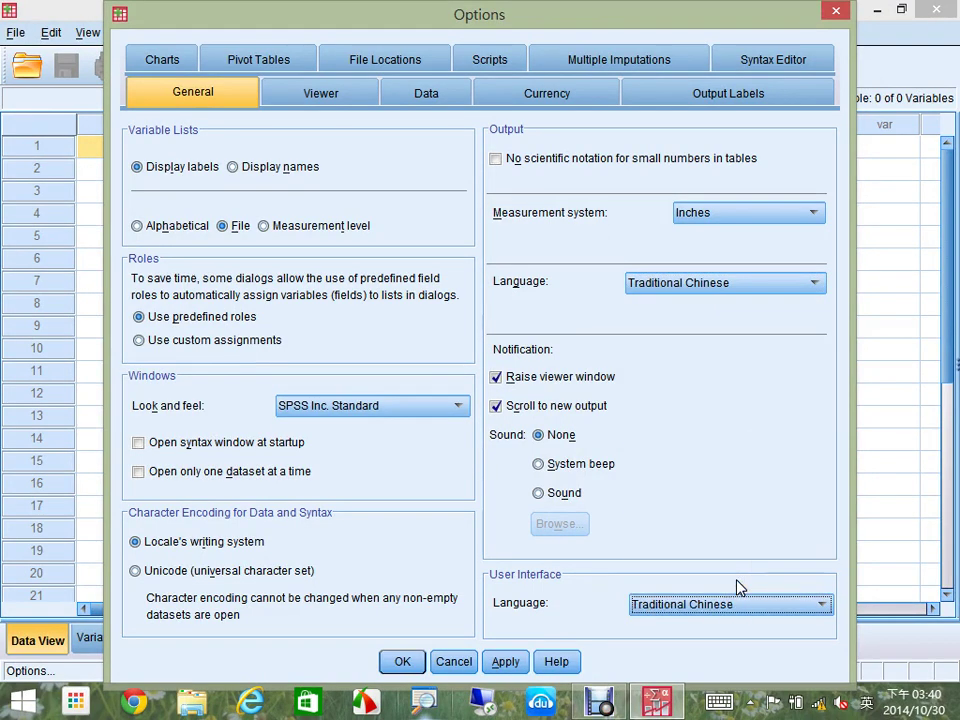
left_click(771, 606)
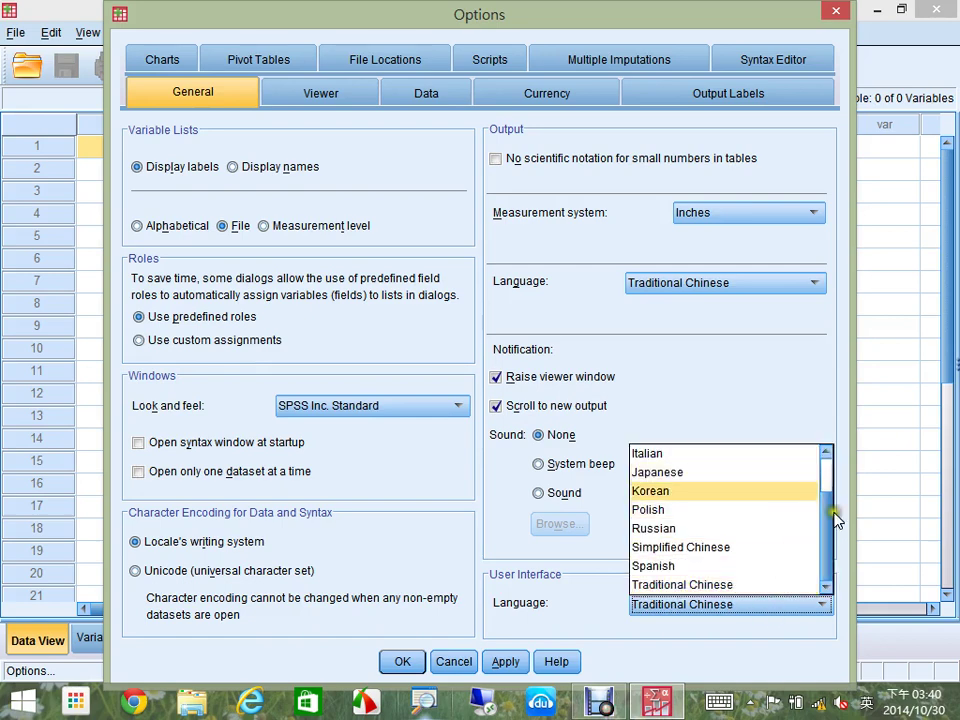
left_click_drag(828, 514, 828, 479)
left_click(779, 457)
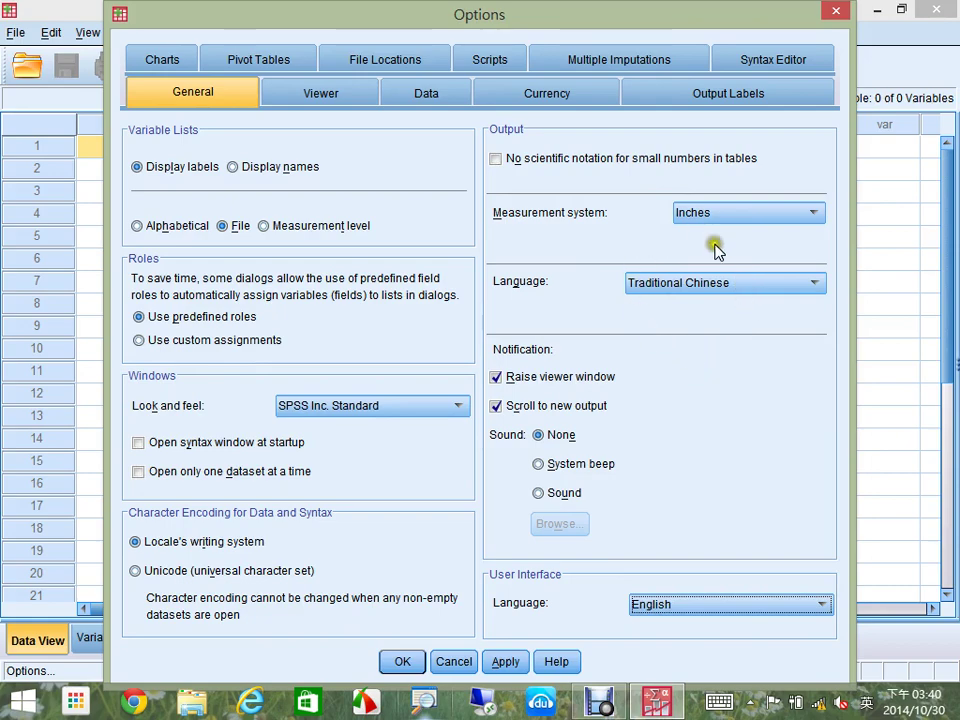
Step: Apply the output language change and close the options
left_click(401, 663)
left_click(453, 383)
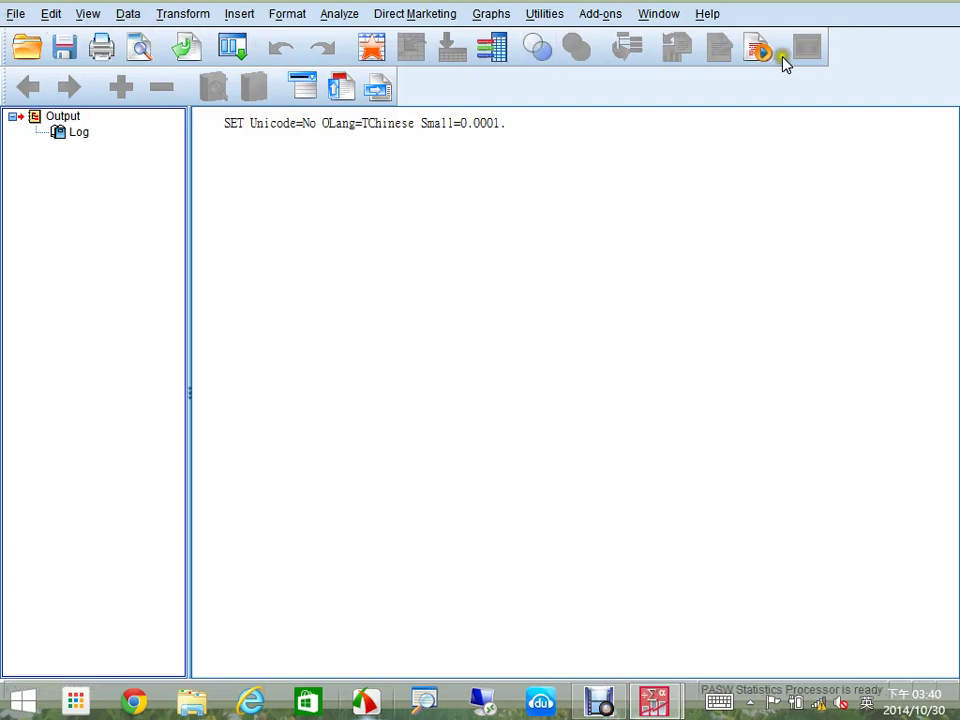
Step: Reopen the options from the output viewer, set the user interface language to Traditional Chinese, and accept the change
left_click(55, 14)
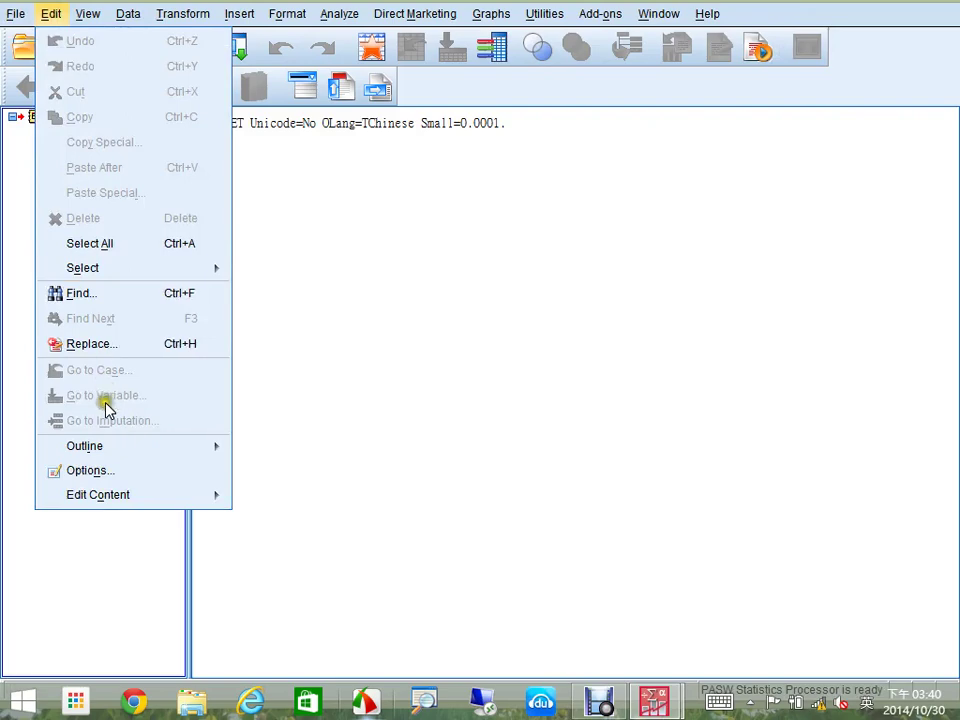
left_click(124, 471)
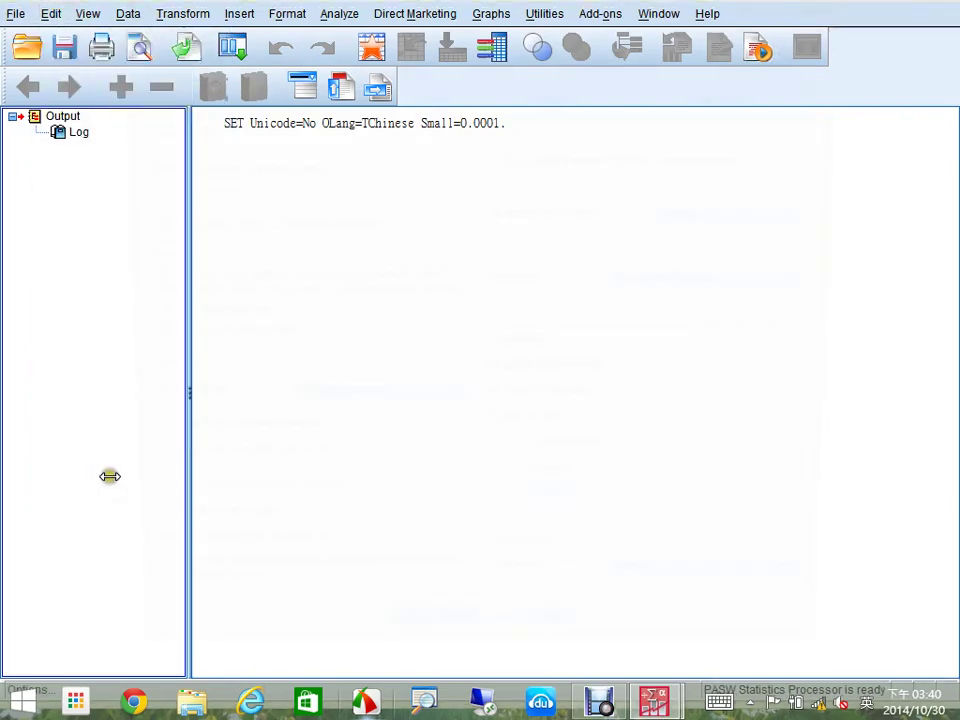
left_click(685, 600)
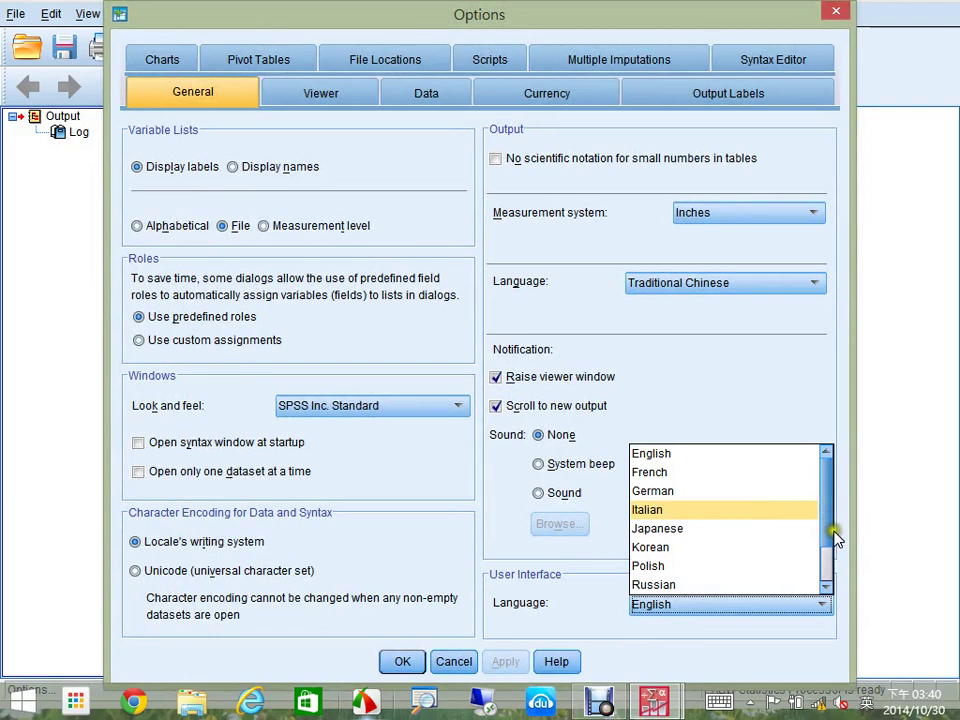
scroll(827, 540, "down", 3)
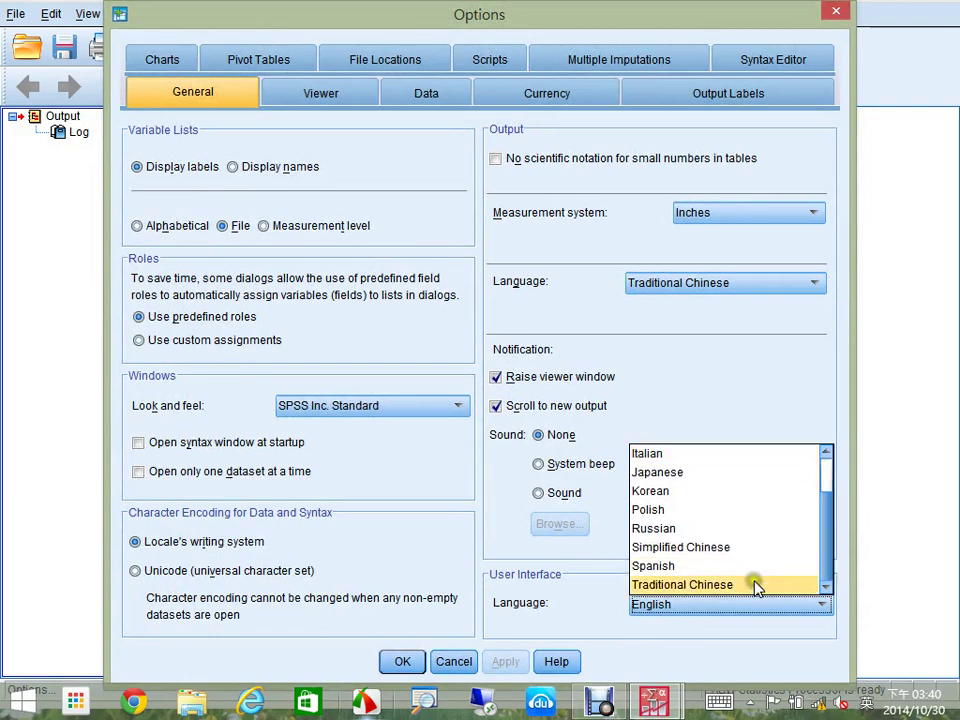
left_click(754, 584)
left_click(403, 662)
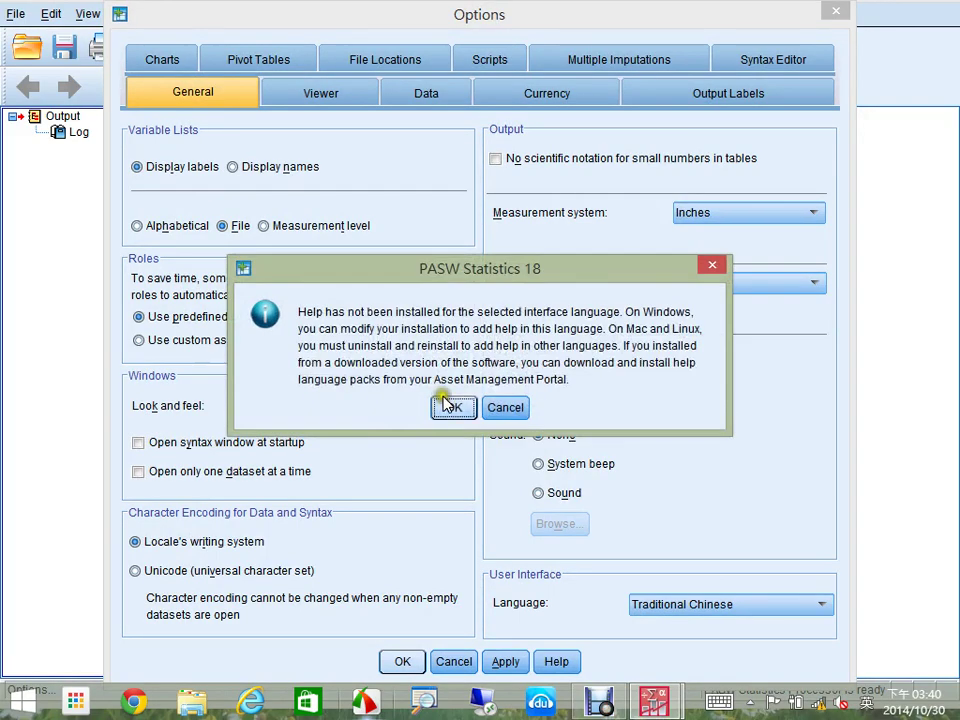
left_click(449, 406)
key("Return")
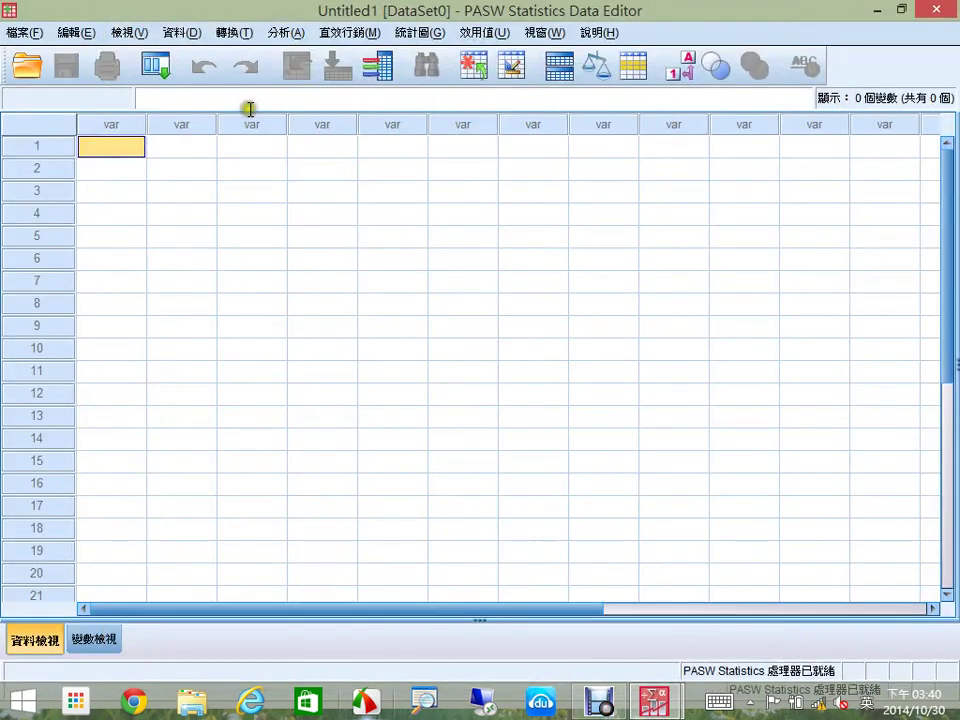
Step: Check the output and user interface language settings in the options from the Data Editor, and close them without changes
left_click(55, 34)
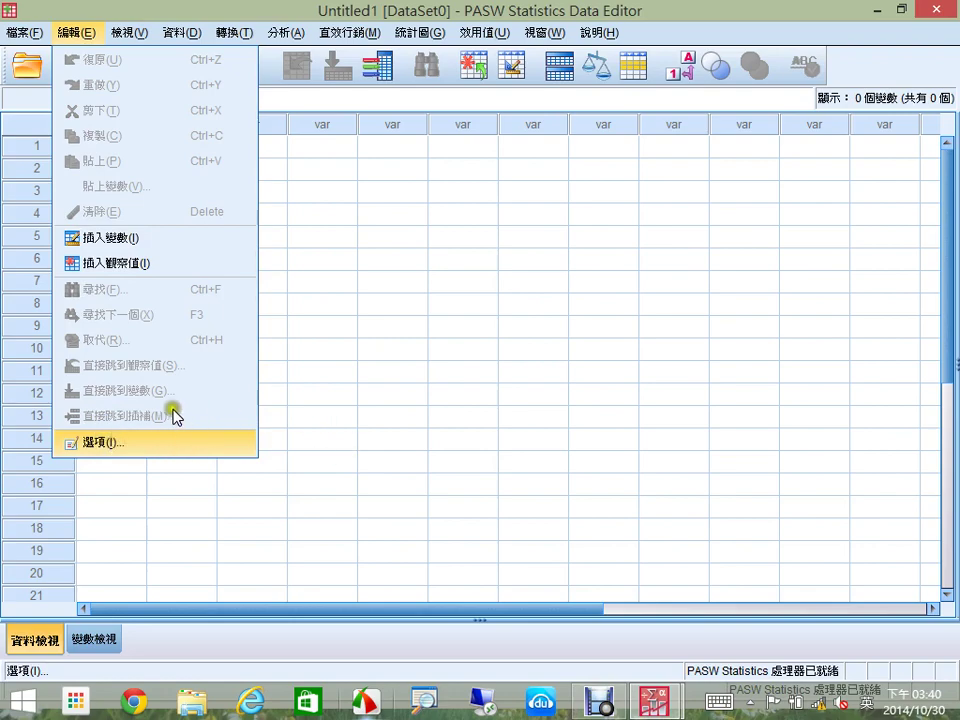
left_click(186, 441)
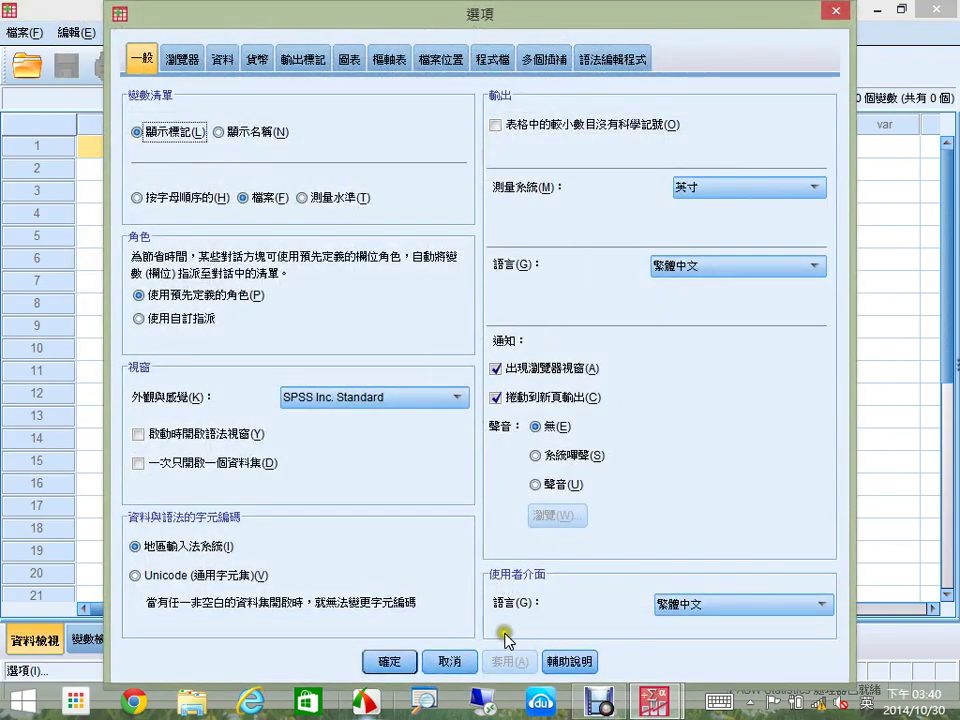
left_click(450, 660)
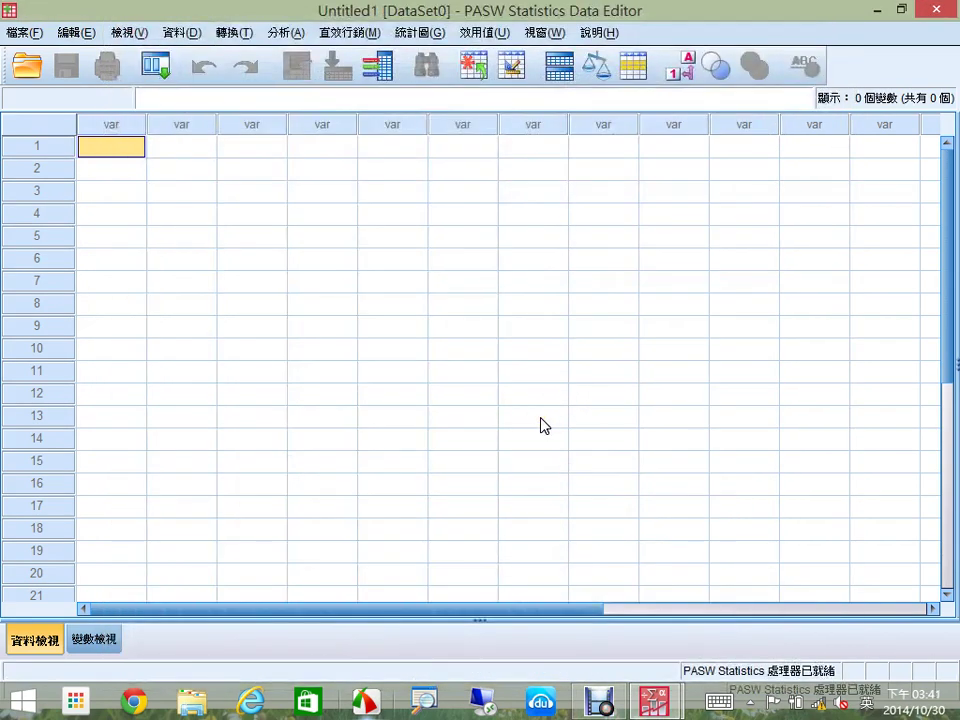
left_click(590, 706)
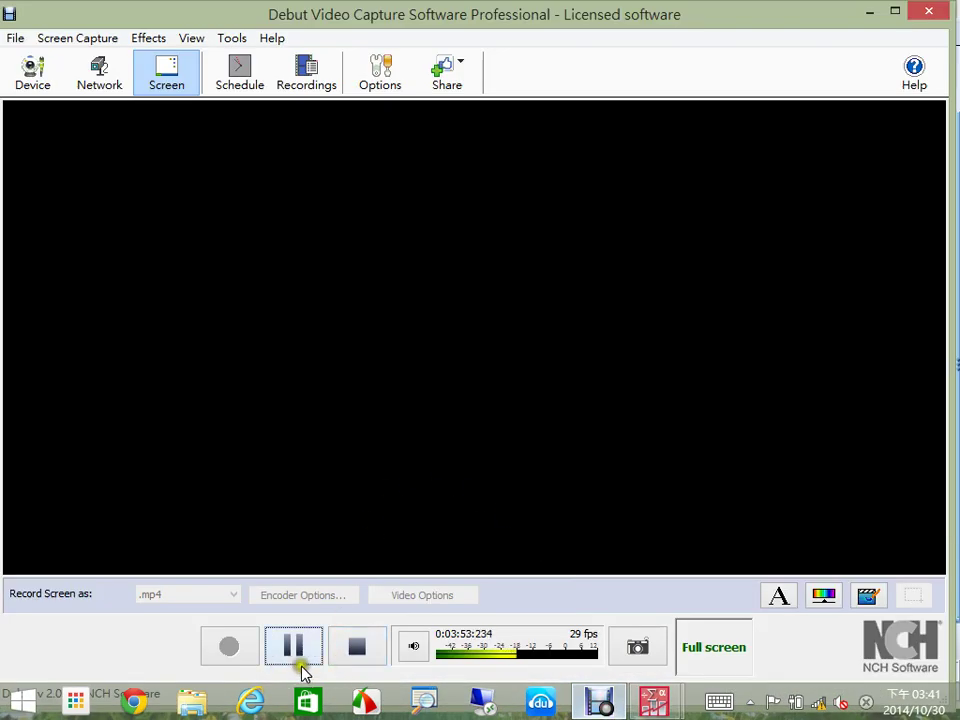